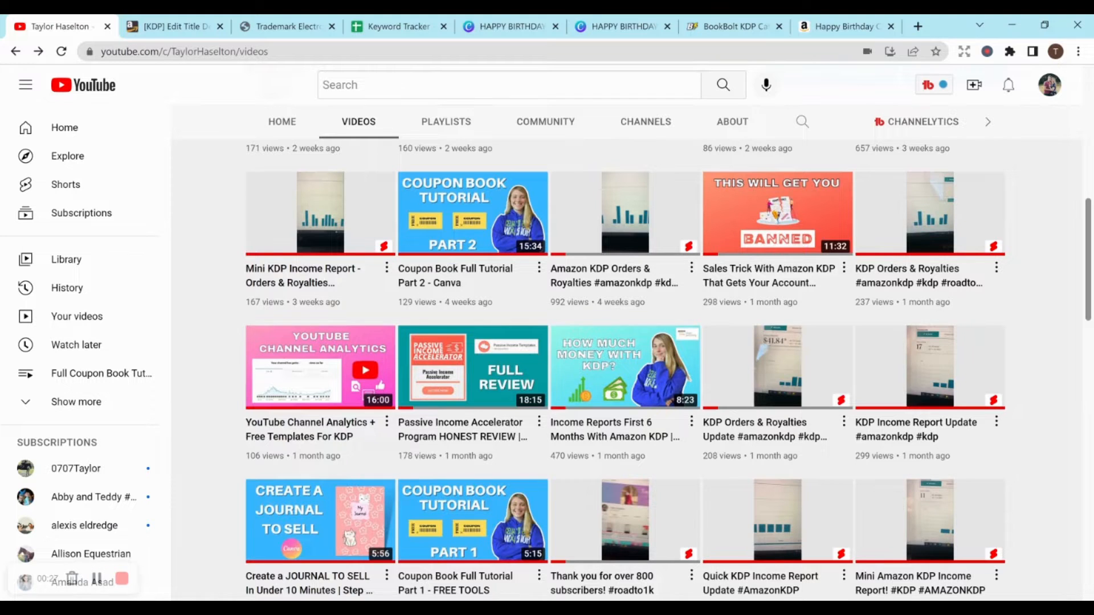
- Switch to Canva and look over the Happy Birthday coupon interior pages and the coupon book cover design
{"action": "scroll", "coordinate": [626, 341], "scroll_direction": "up", "scroll_amount": 10}
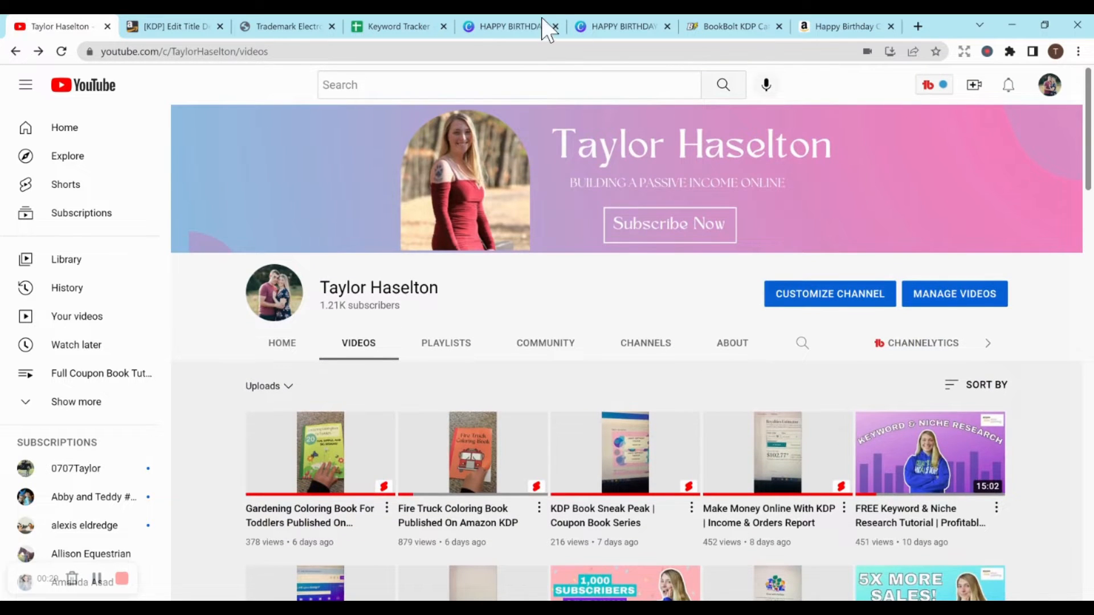
{"action": "left_click", "coordinate": [533, 25]}
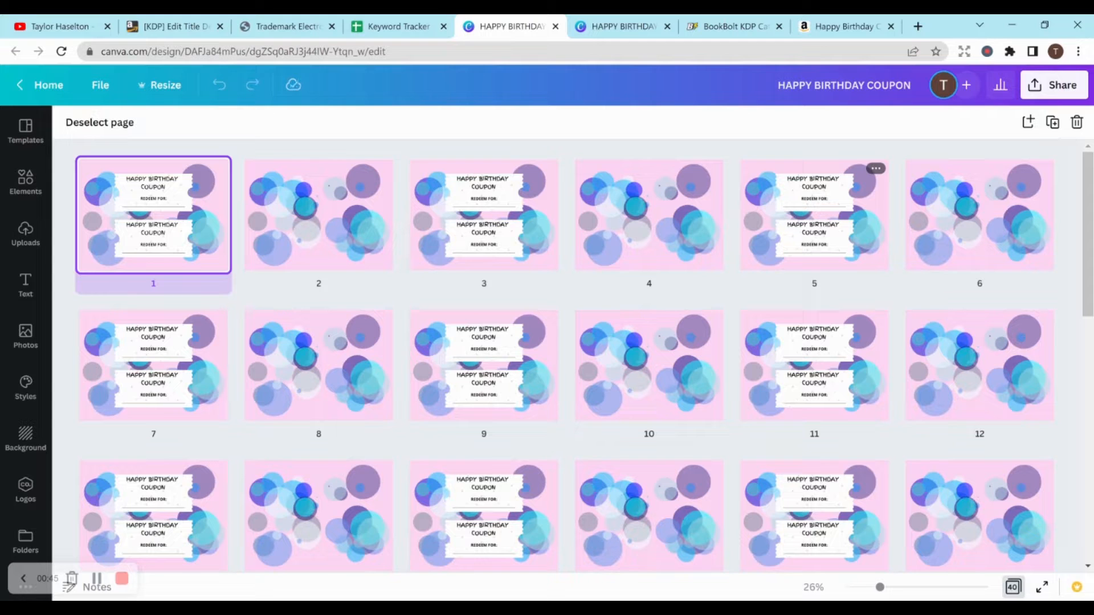
{"action": "left_click", "coordinate": [641, 27]}
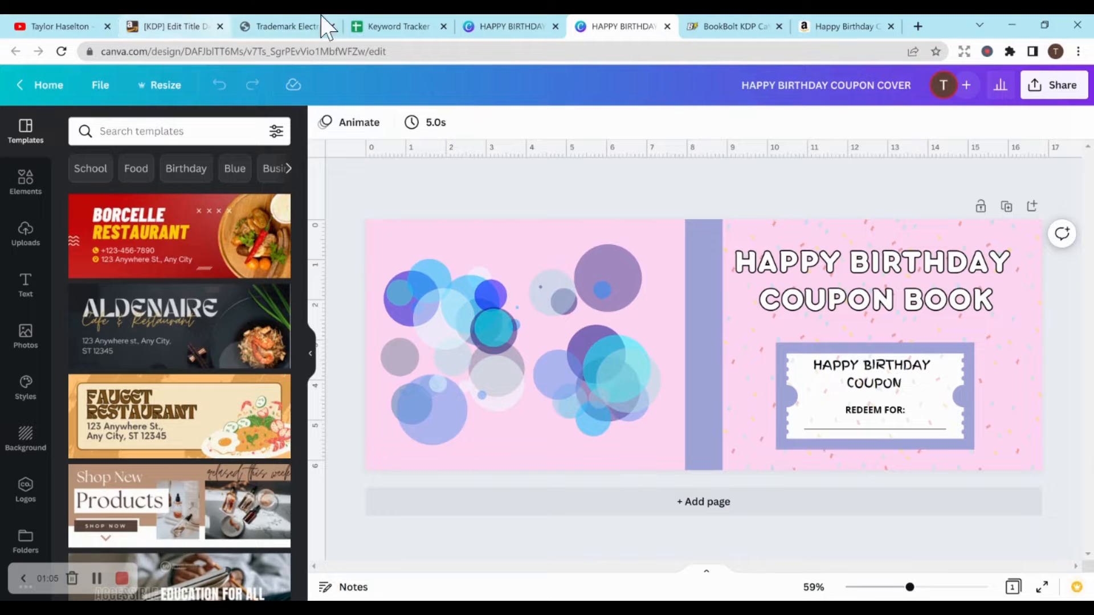
- Switch to the Kindle Direct Publishing paperback details and review the book title and subtitle
{"action": "left_click", "coordinate": [174, 22]}
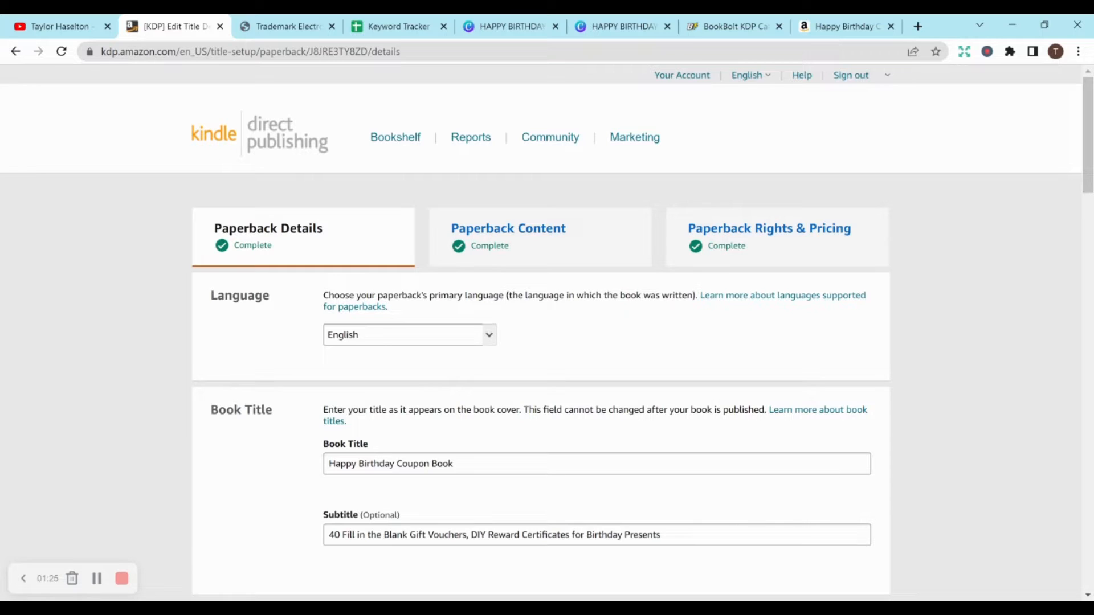
{"action": "left_click_drag", "start_coordinate": [1091, 130], "coordinate": [1092, 187]}
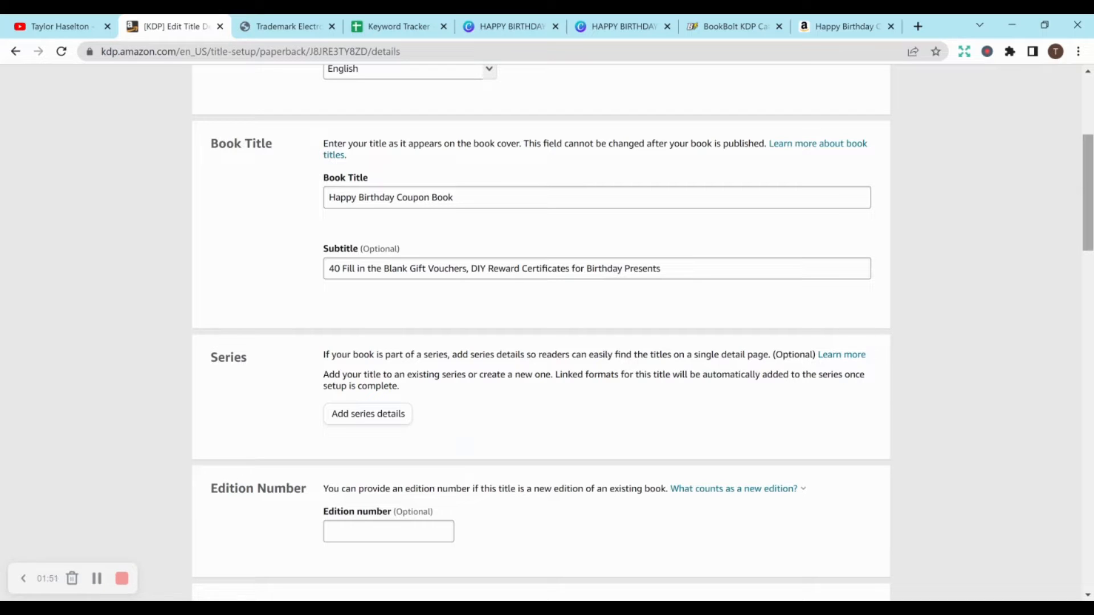
- Switch to the USPTO Trademark Electronic Search System and limit the search to live marks
{"action": "left_click", "coordinate": [288, 26]}
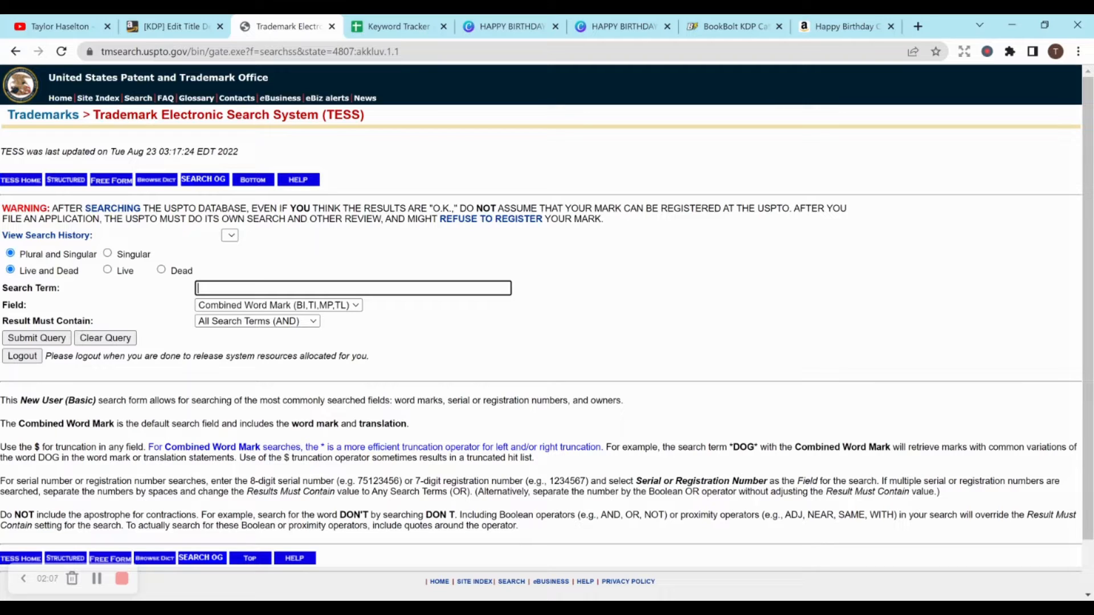
{"action": "left_click", "coordinate": [107, 270]}
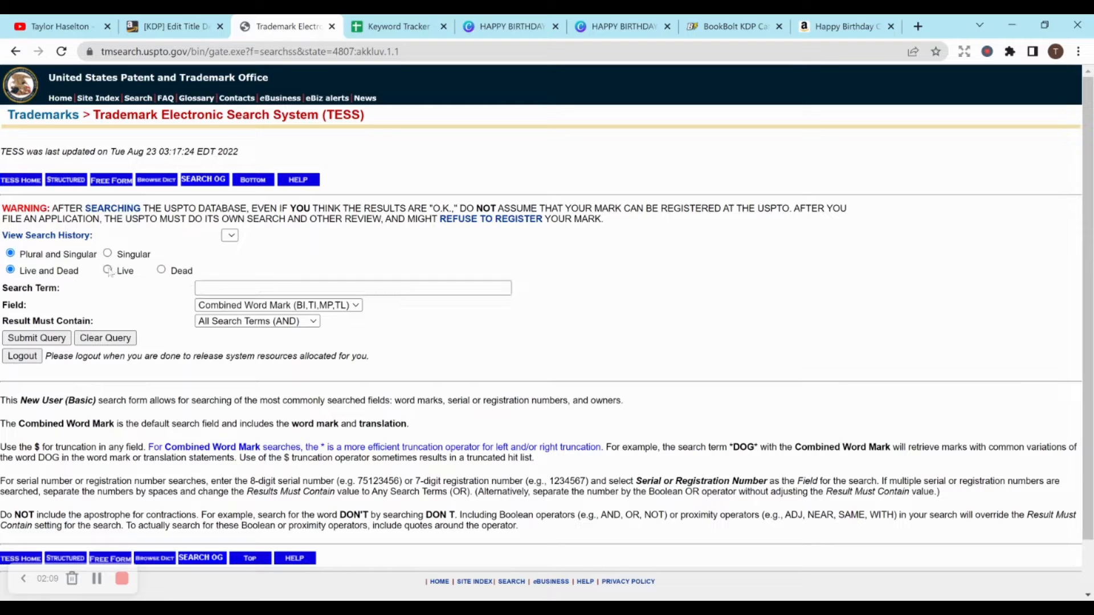
{"action": "left_click", "coordinate": [273, 288]}
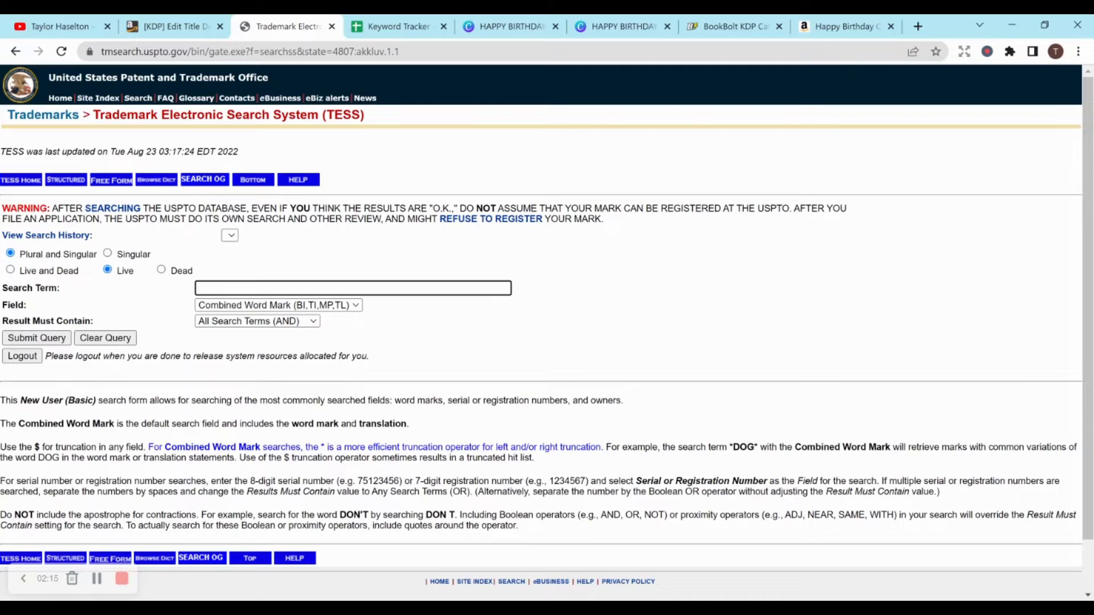
{"action": "left_click", "coordinate": [551, 279]}
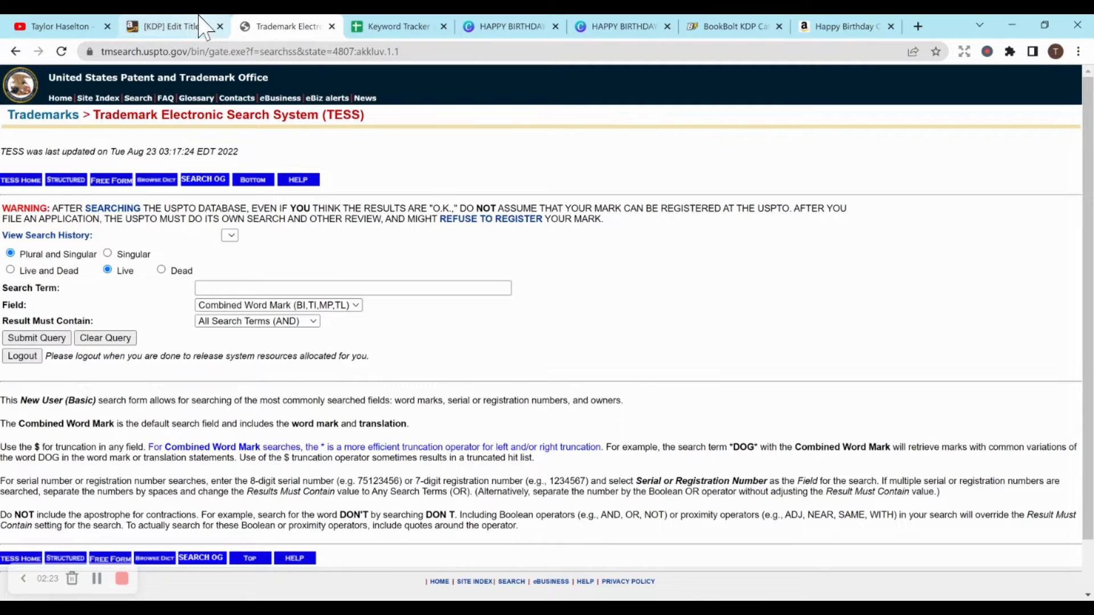
- Compare the keywords in the Keyword Tracker spreadsheet with the book title and subtitle in Kindle Direct Publishing
{"action": "left_click", "coordinate": [393, 27]}
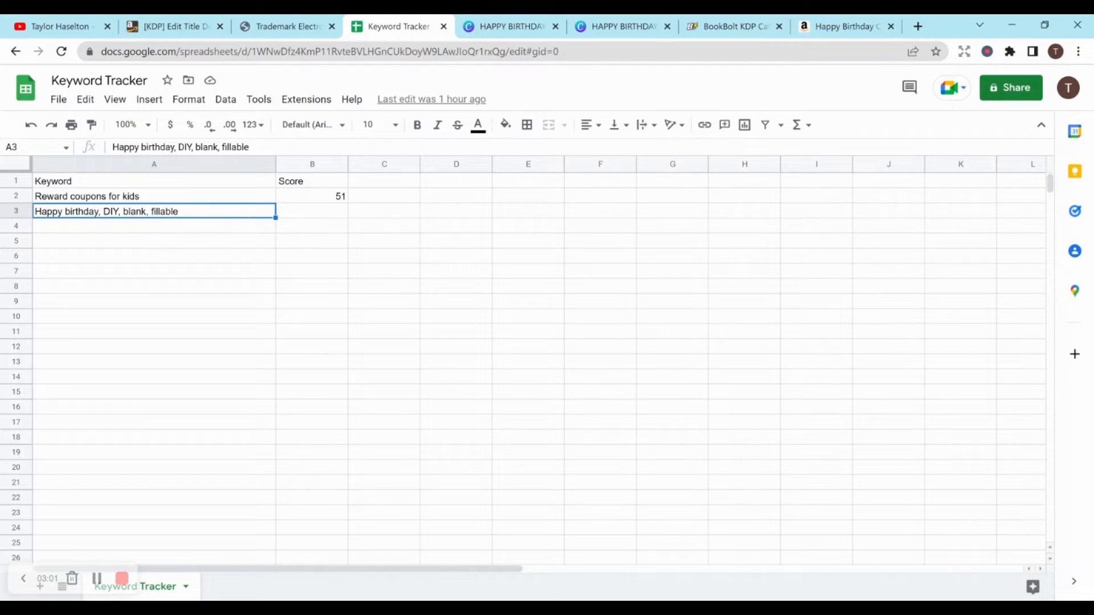
{"action": "left_click", "coordinate": [183, 26]}
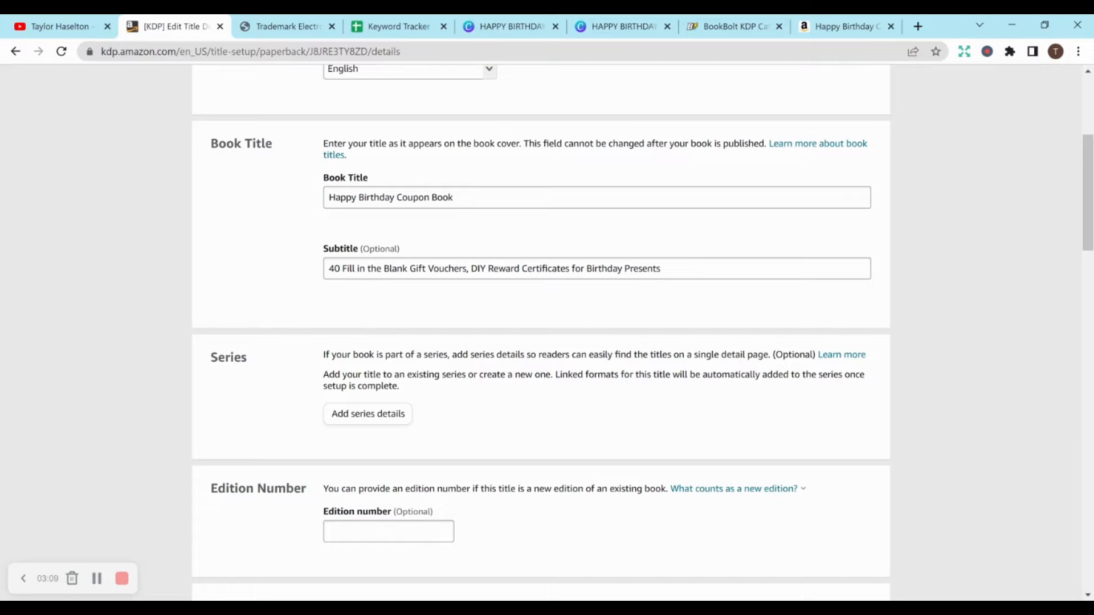
- Review the author, contributors and description sections of the paperback details
{"action": "left_click_drag", "start_coordinate": [1089, 186], "coordinate": [1089, 269]}
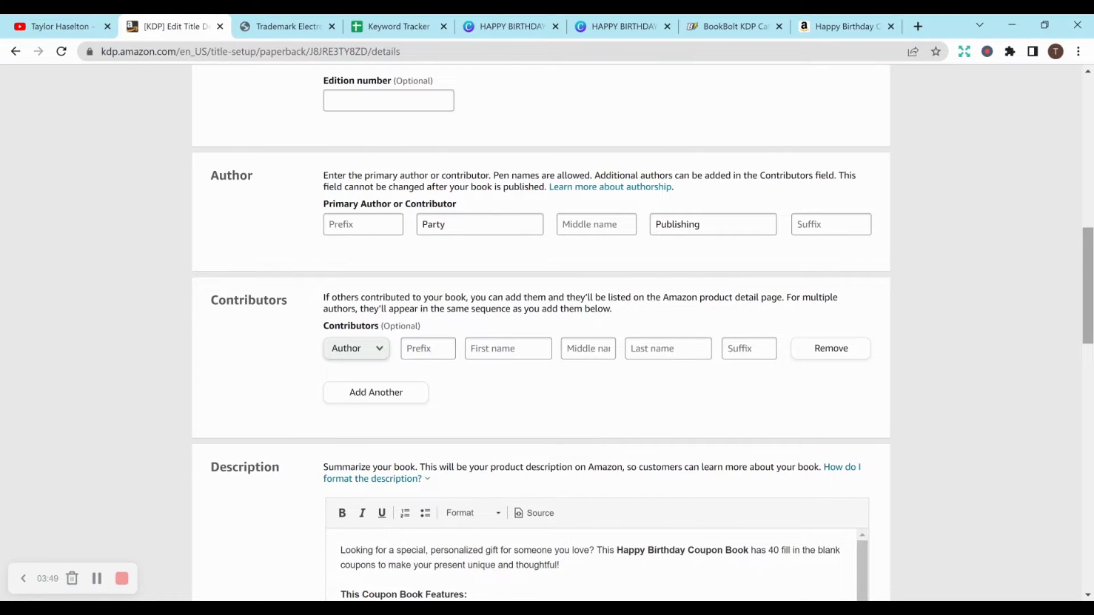
{"action": "left_click_drag", "start_coordinate": [1088, 274], "coordinate": [1081, 320]}
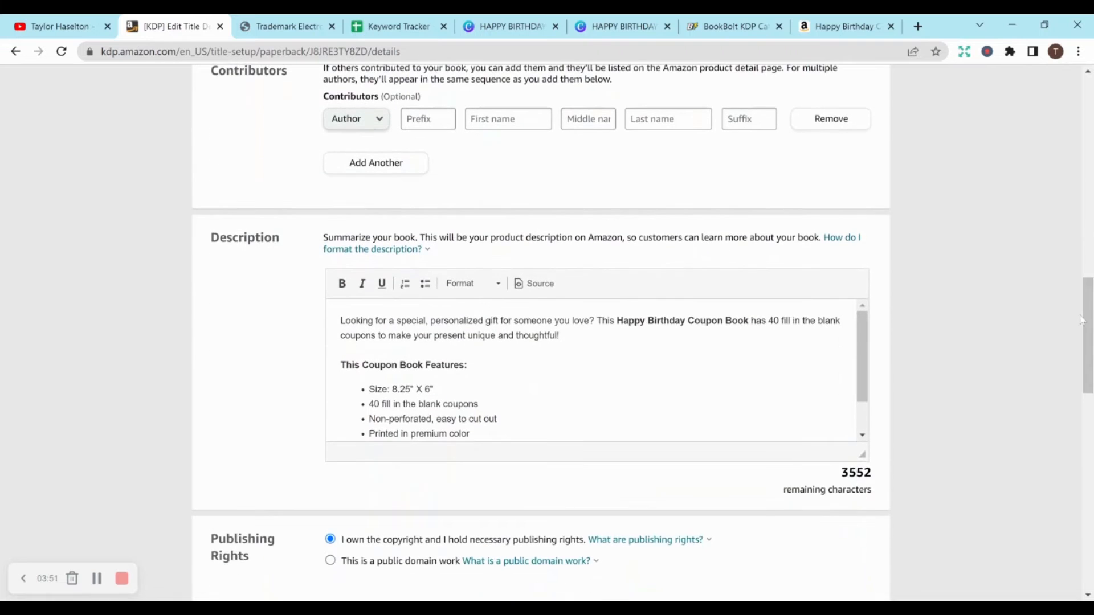
{"action": "left_click_drag", "start_coordinate": [863, 363], "coordinate": [864, 336]}
- Switch to the competing Happy Birthday Coupon Book listing on Amazon and expand its full product description
{"action": "left_click", "coordinate": [826, 27]}
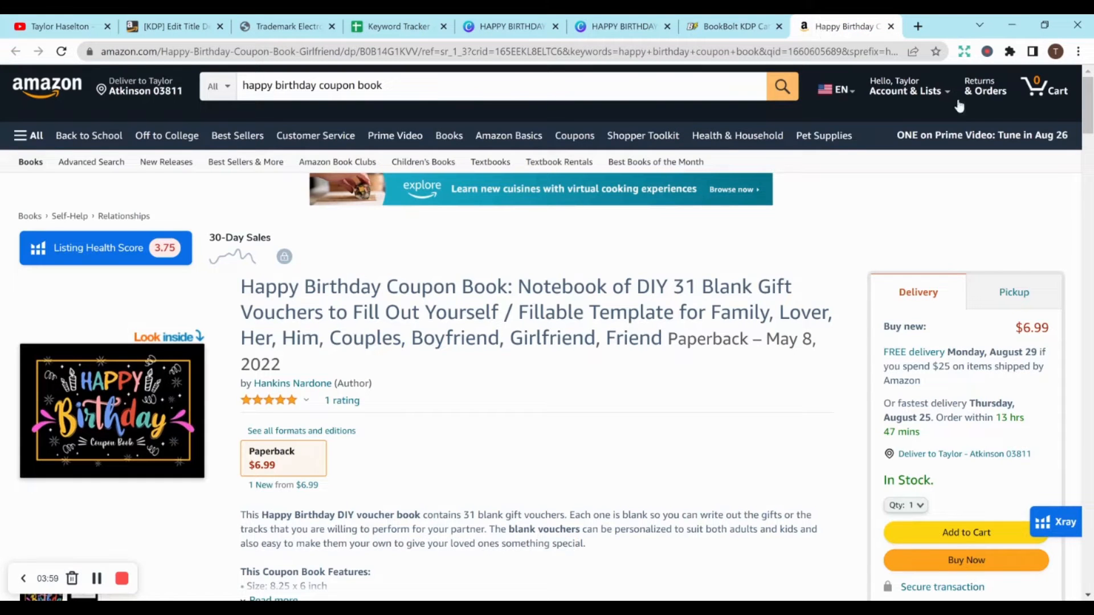
{"action": "left_click_drag", "start_coordinate": [1087, 105], "coordinate": [1089, 131]}
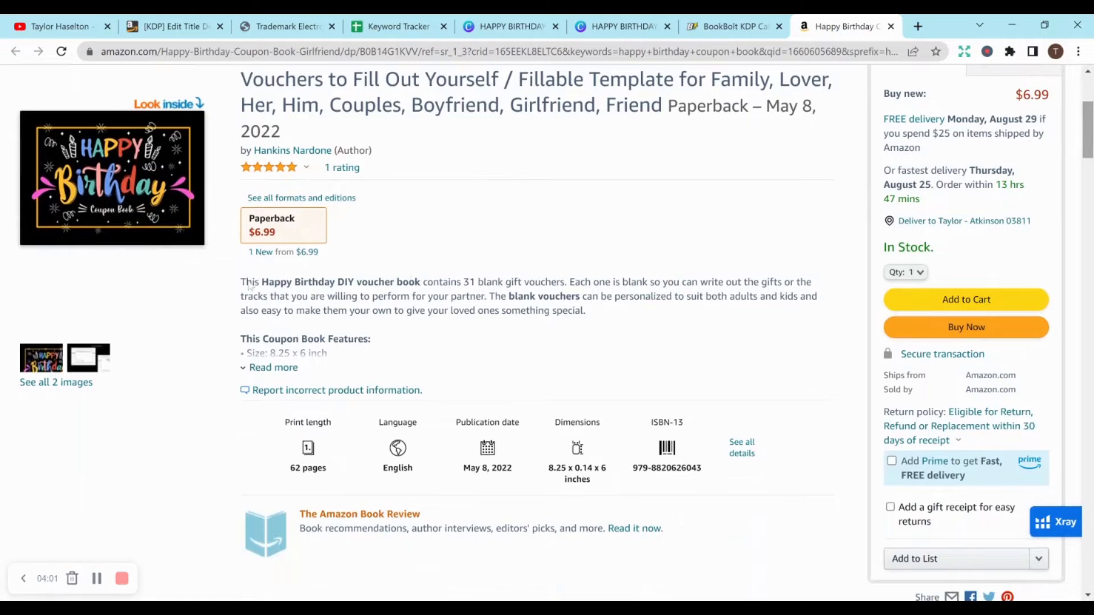
{"action": "left_click", "coordinate": [274, 370]}
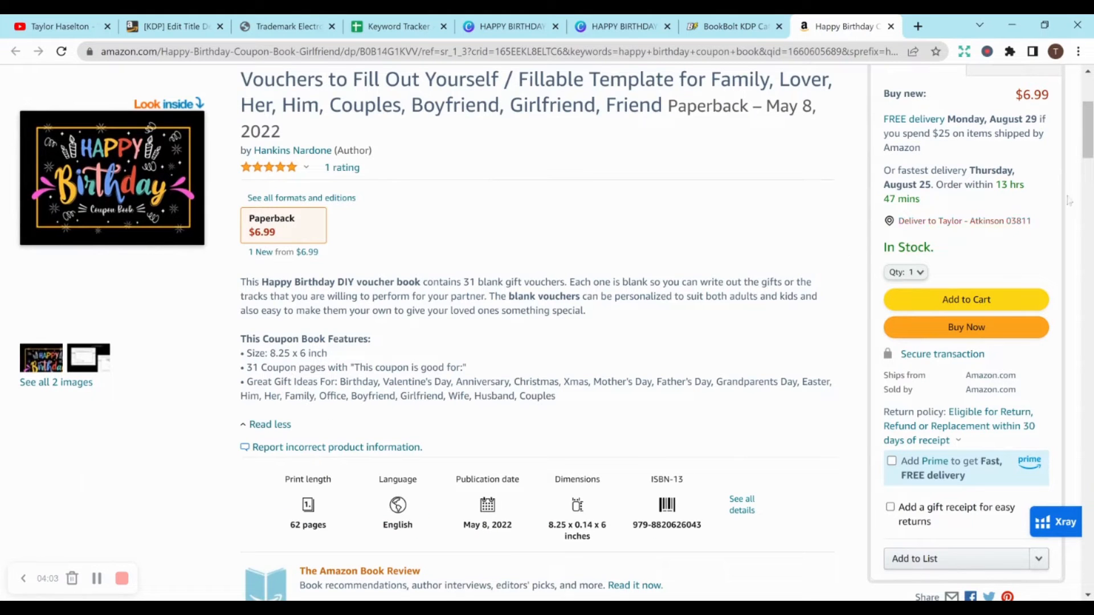
{"action": "scroll", "coordinate": [1089, 129], "scroll_direction": "up", "scroll_amount": 4}
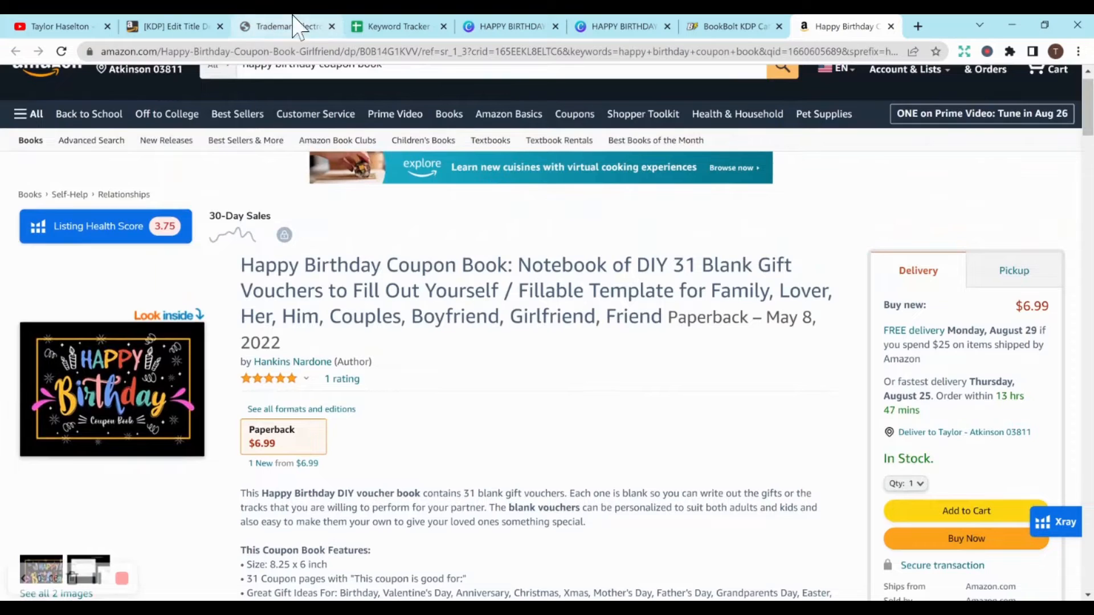
- Return to the Kindle Direct Publishing details and review the description's feature list, publishing rights, keywords and categories
{"action": "left_click", "coordinate": [171, 26]}
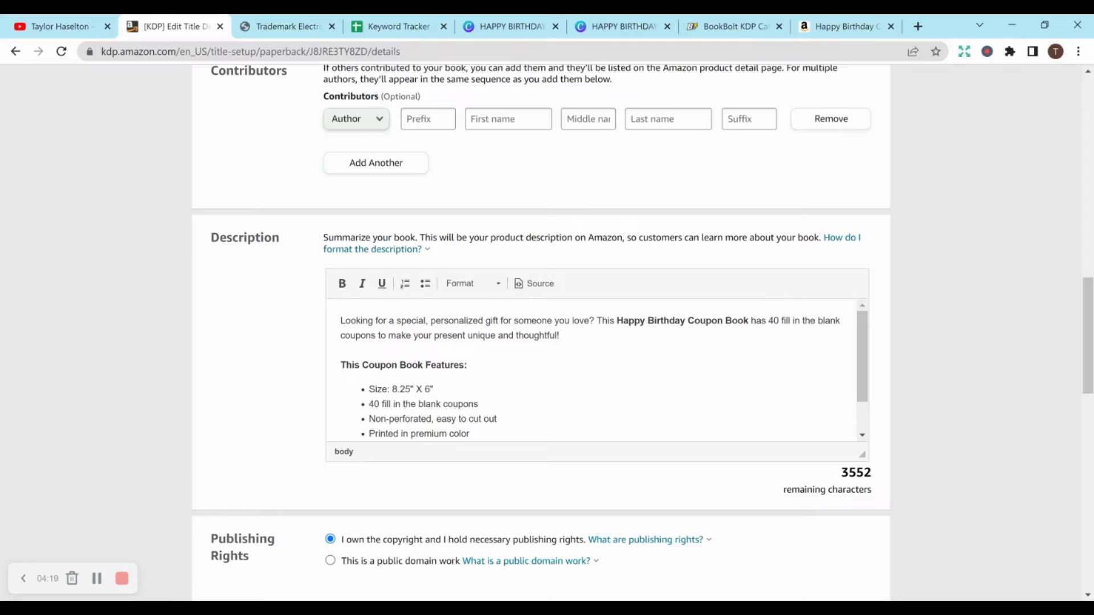
{"action": "left_click_drag", "start_coordinate": [862, 381], "coordinate": [863, 409]}
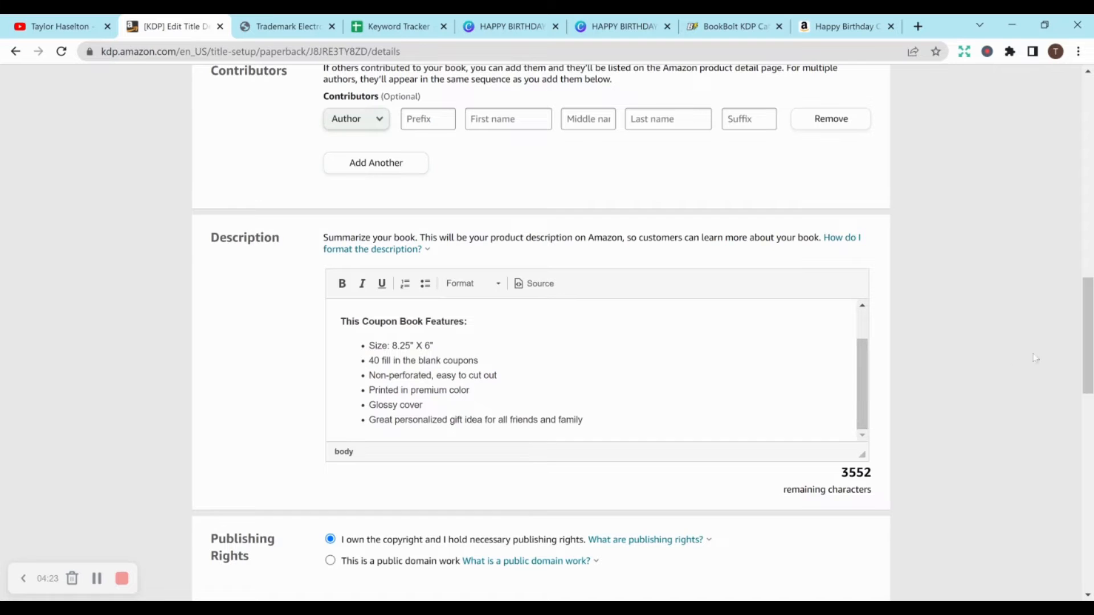
{"action": "left_click_drag", "start_coordinate": [1088, 360], "coordinate": [1088, 422]}
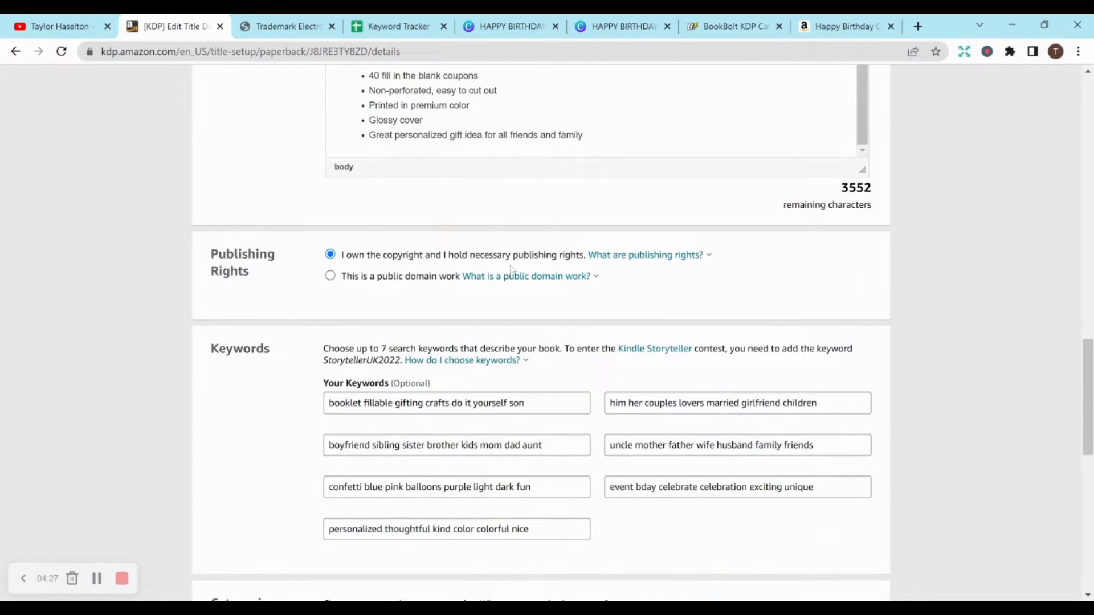
{"action": "left_click_drag", "start_coordinate": [1089, 369], "coordinate": [1089, 402]}
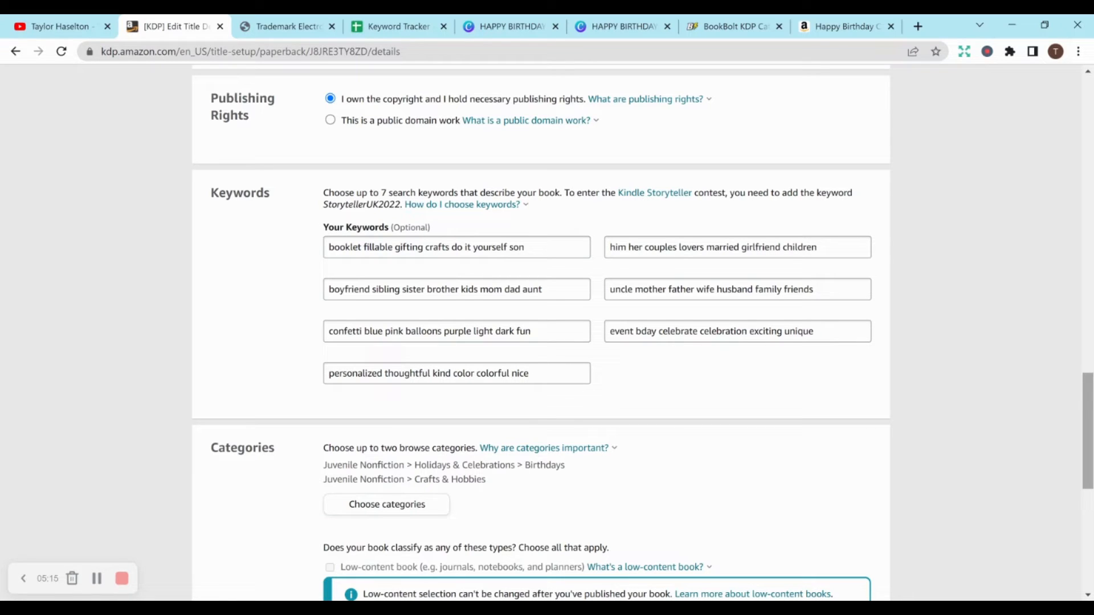
{"action": "scroll", "coordinate": [708, 275], "scroll_direction": "down", "scroll_amount": 4}
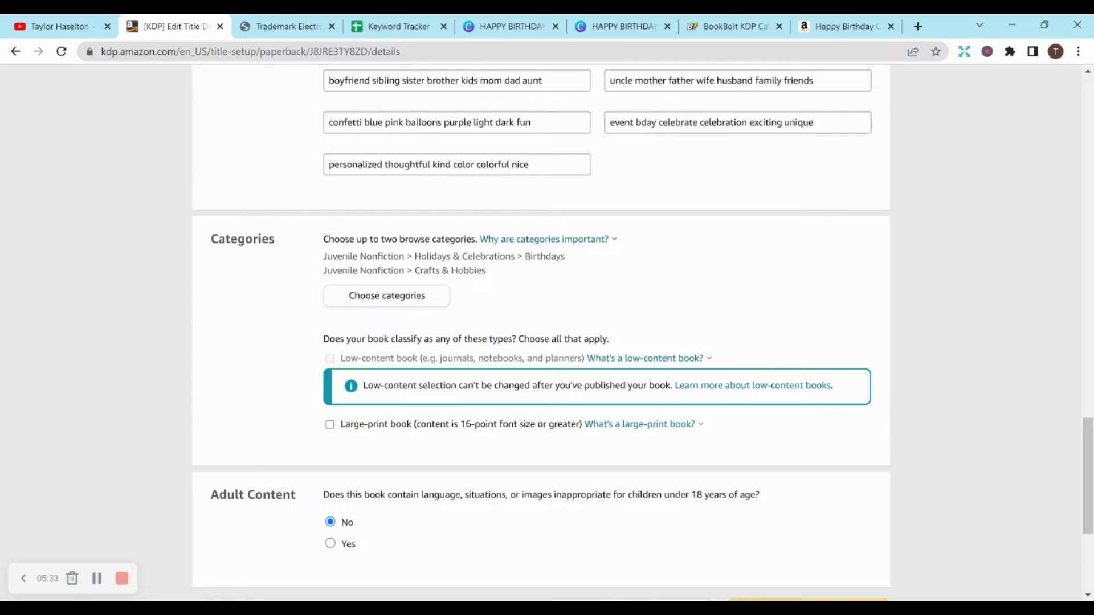
- Look at the BookBolt KDP category finder and return to the book's categories in Kindle Direct Publishing
{"action": "left_click", "coordinate": [733, 26]}
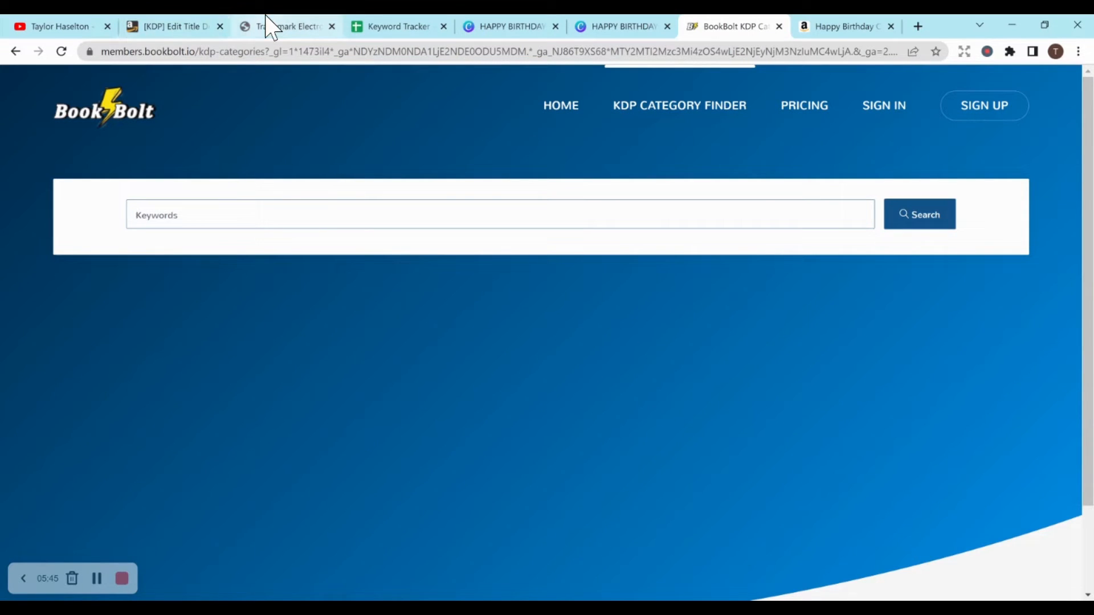
{"action": "left_click", "coordinate": [192, 27]}
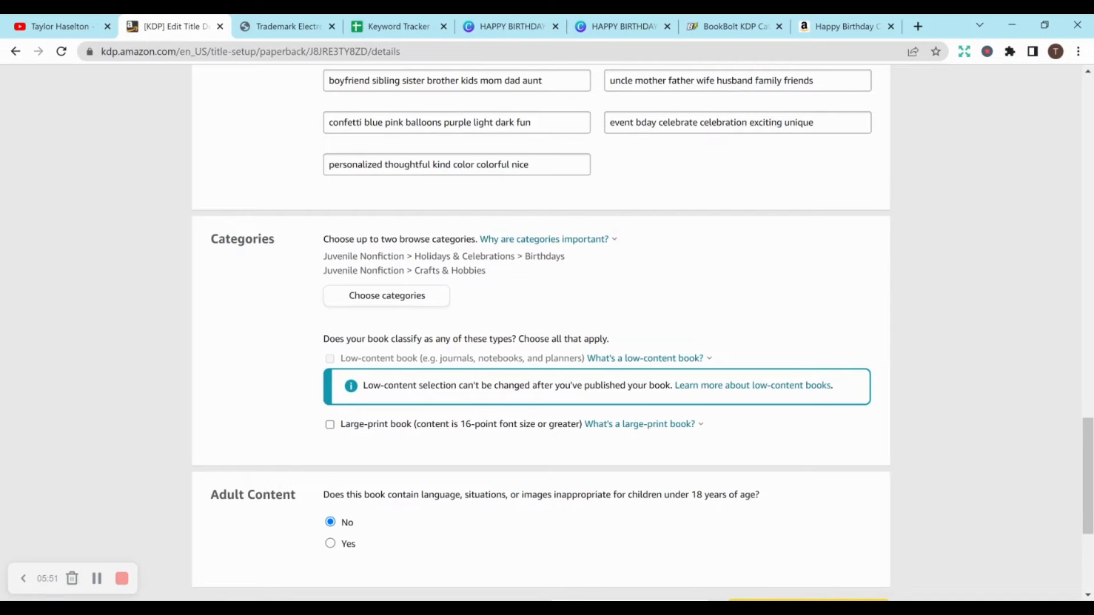
- Check the adult content setting, then save the paperback details and continue to the content stage
{"action": "scroll", "coordinate": [626, 273], "scroll_direction": "down", "scroll_amount": 2}
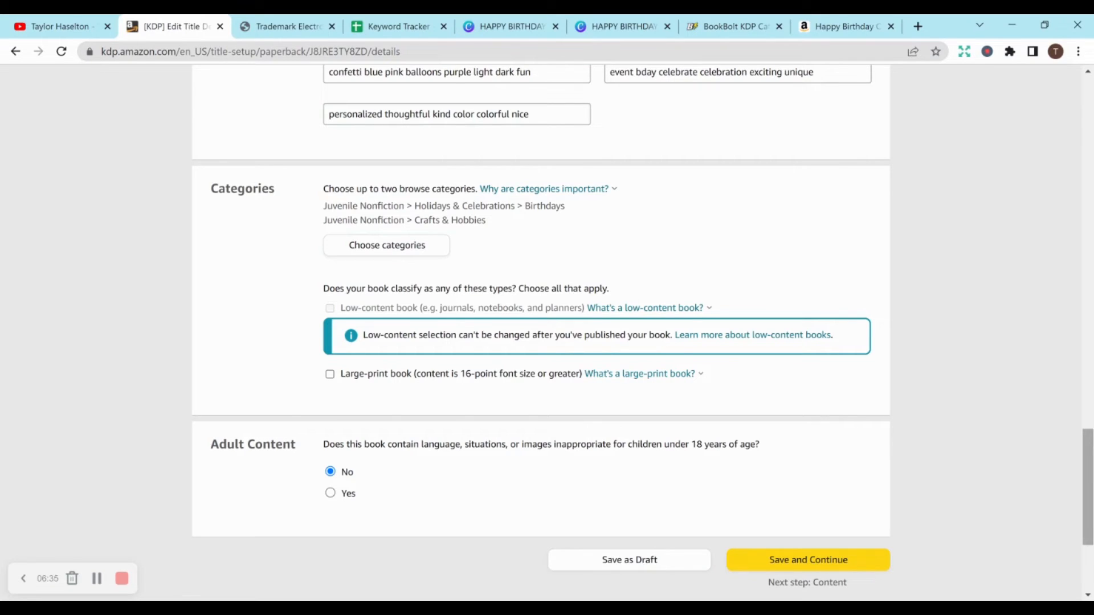
{"action": "scroll", "coordinate": [1089, 469], "scroll_direction": "down", "scroll_amount": 2}
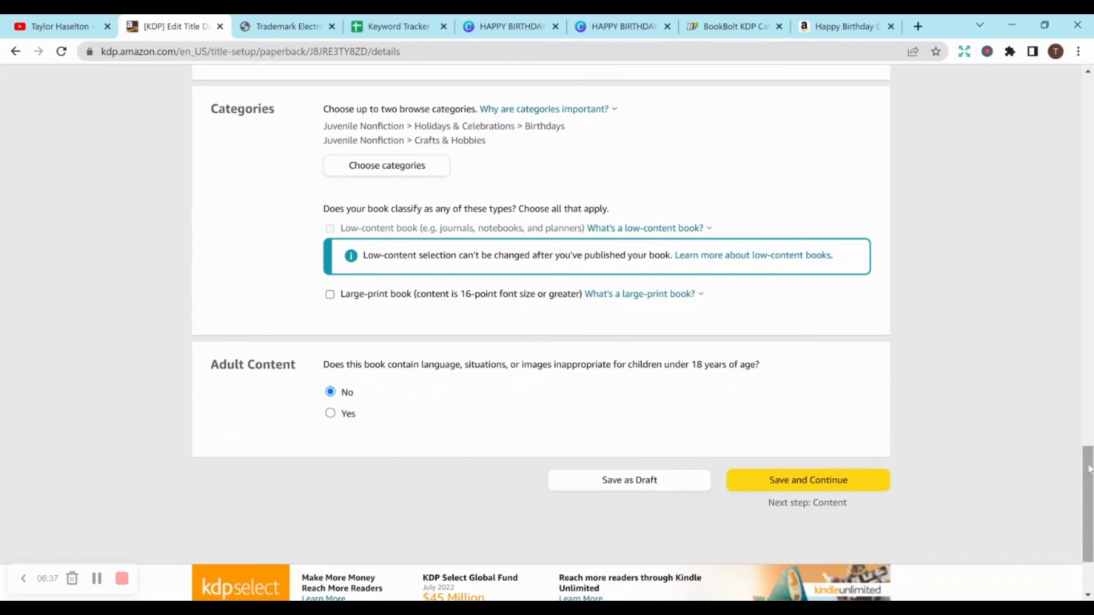
{"action": "left_click", "coordinate": [869, 484]}
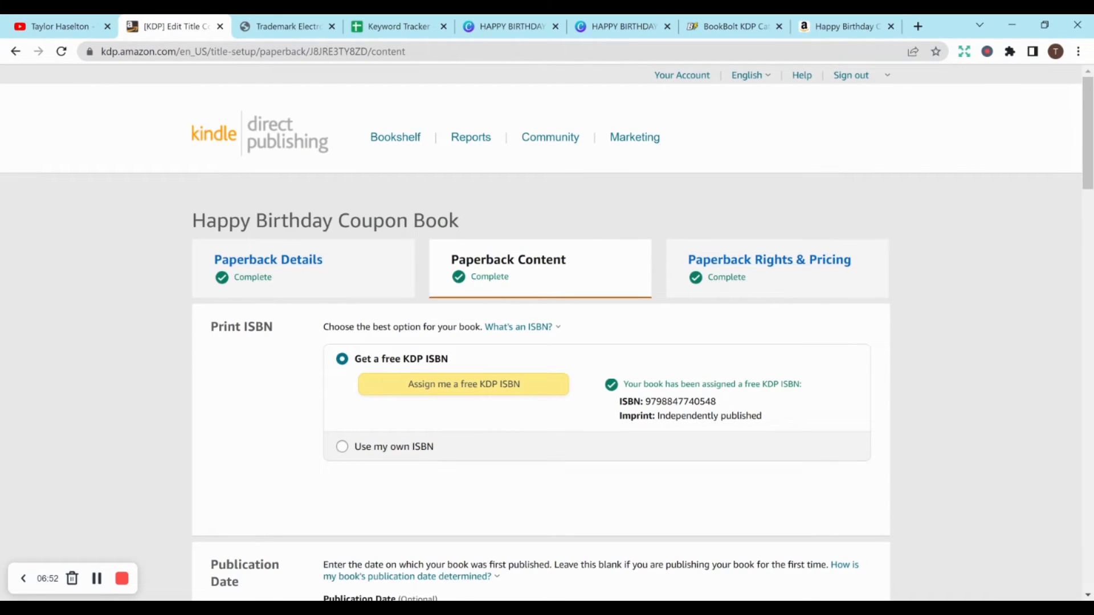
- Review the paperback's ISBN, publication date, print options, manuscript, cover, preview section and printing cost summary
{"action": "scroll", "coordinate": [547, 332], "scroll_direction": "down", "scroll_amount": 3}
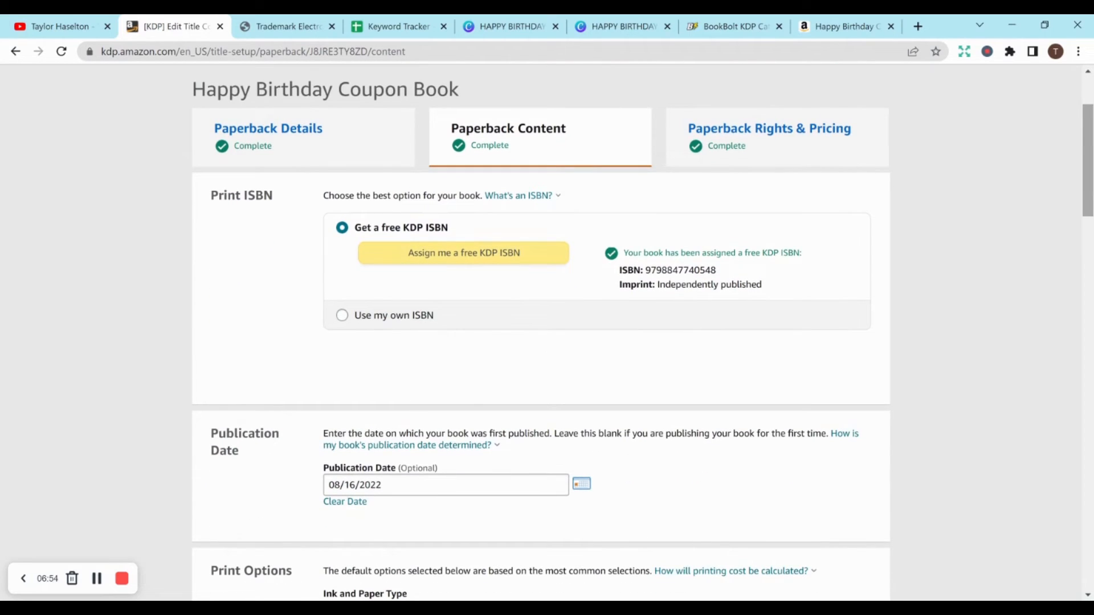
{"action": "scroll", "coordinate": [1089, 181], "scroll_direction": "down", "scroll_amount": 2}
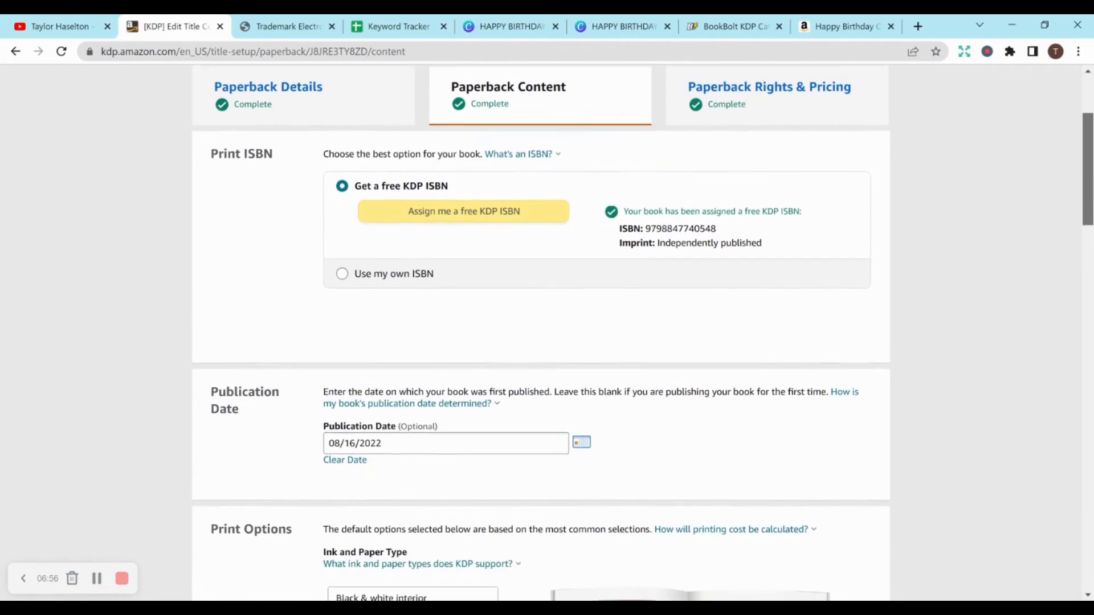
{"action": "scroll", "coordinate": [1090, 181], "scroll_direction": "down", "scroll_amount": 4}
{"action": "left_click_drag", "start_coordinate": [1088, 215], "coordinate": [1086, 228]}
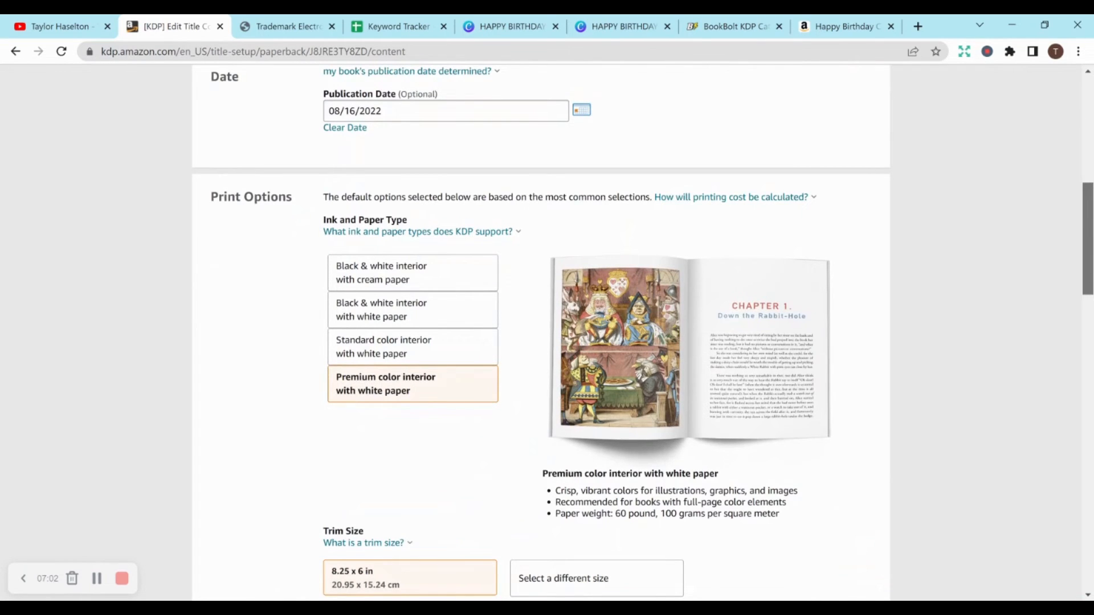
{"action": "left_click_drag", "start_coordinate": [1085, 235], "coordinate": [1081, 289]}
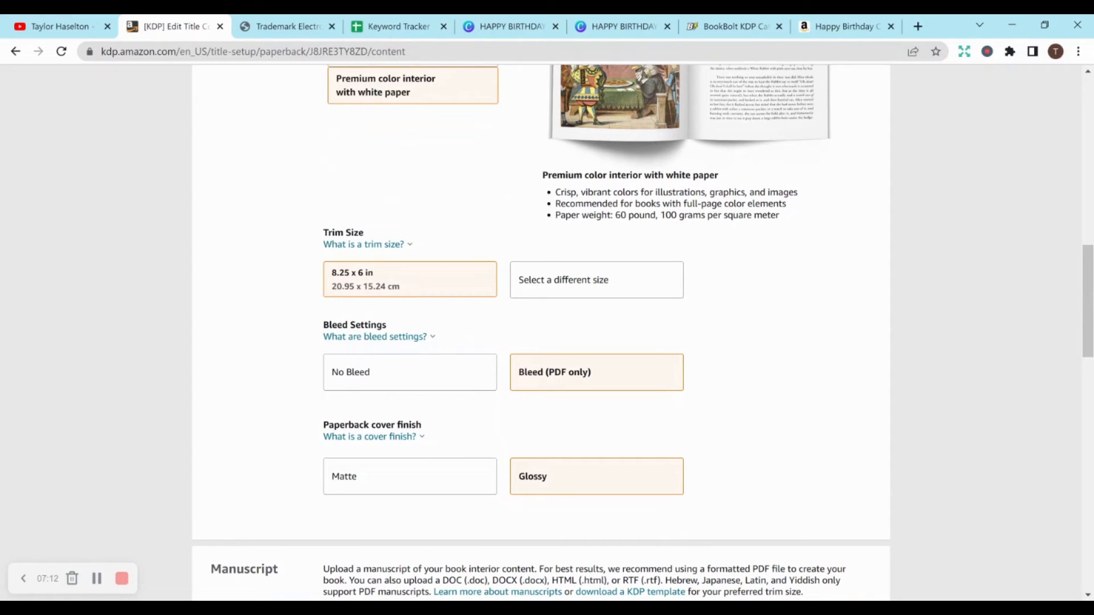
{"action": "left_click_drag", "start_coordinate": [1088, 298], "coordinate": [1088, 360]}
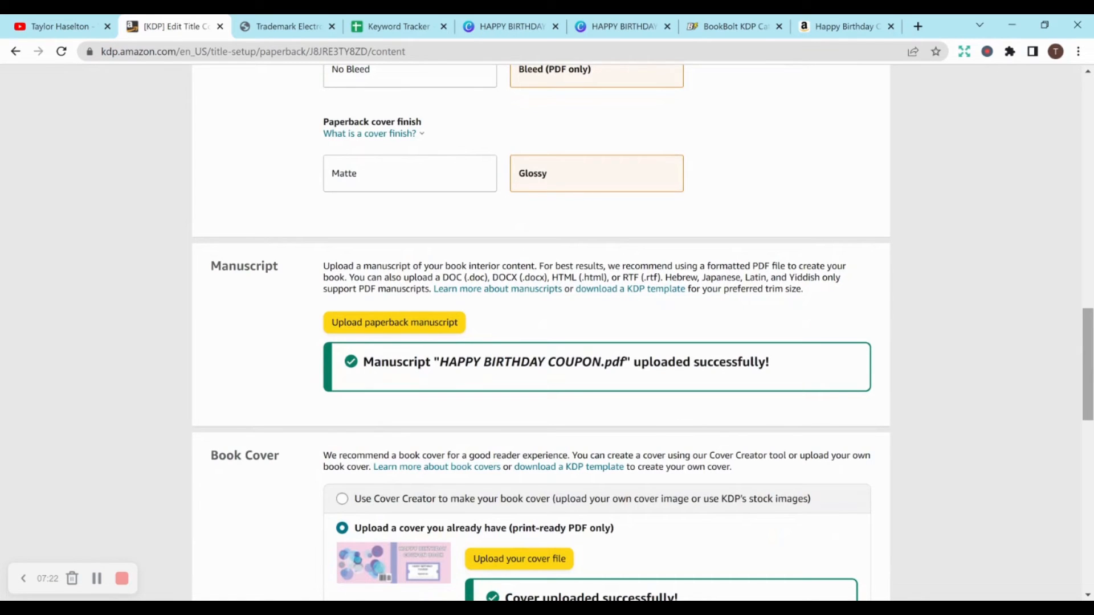
{"action": "scroll", "coordinate": [1086, 389], "scroll_direction": "down", "scroll_amount": 2}
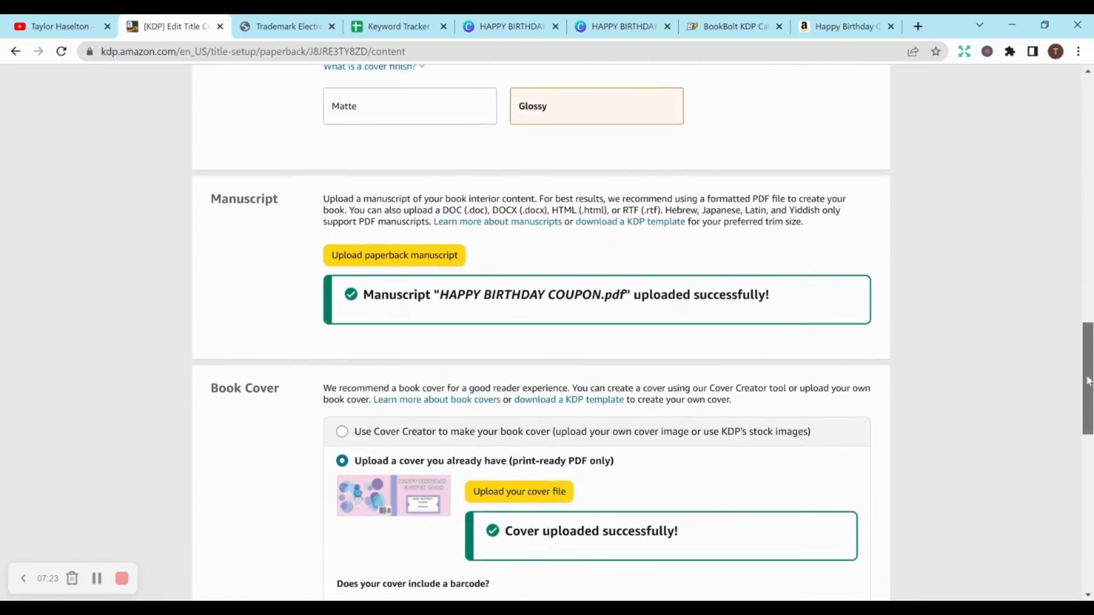
{"action": "left_click_drag", "start_coordinate": [1085, 389], "coordinate": [1088, 468]}
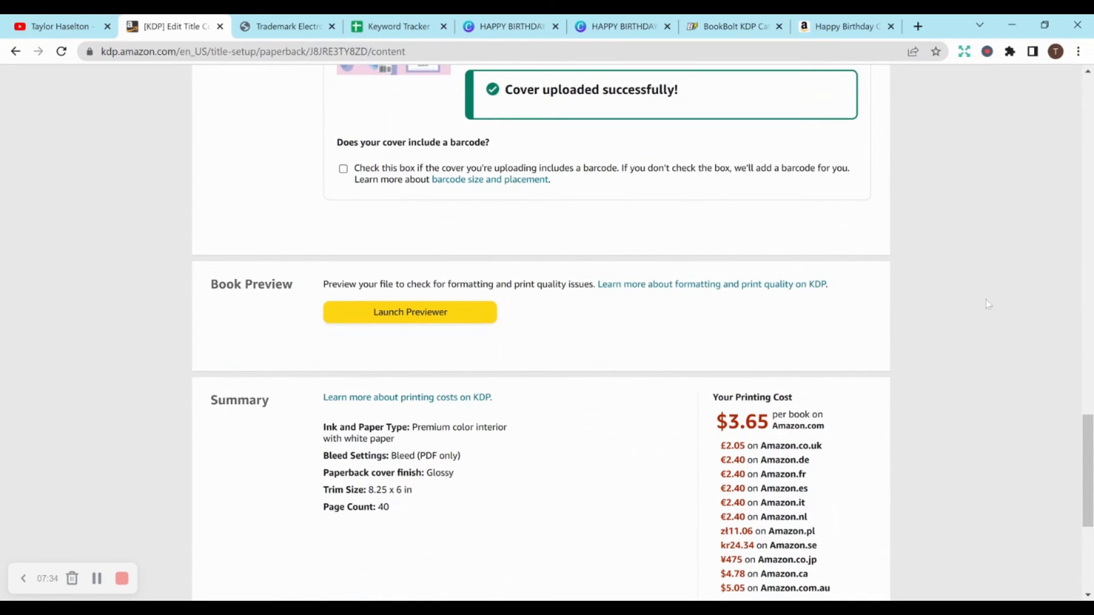
{"action": "scroll", "coordinate": [1085, 470], "scroll_direction": "down", "scroll_amount": 3}
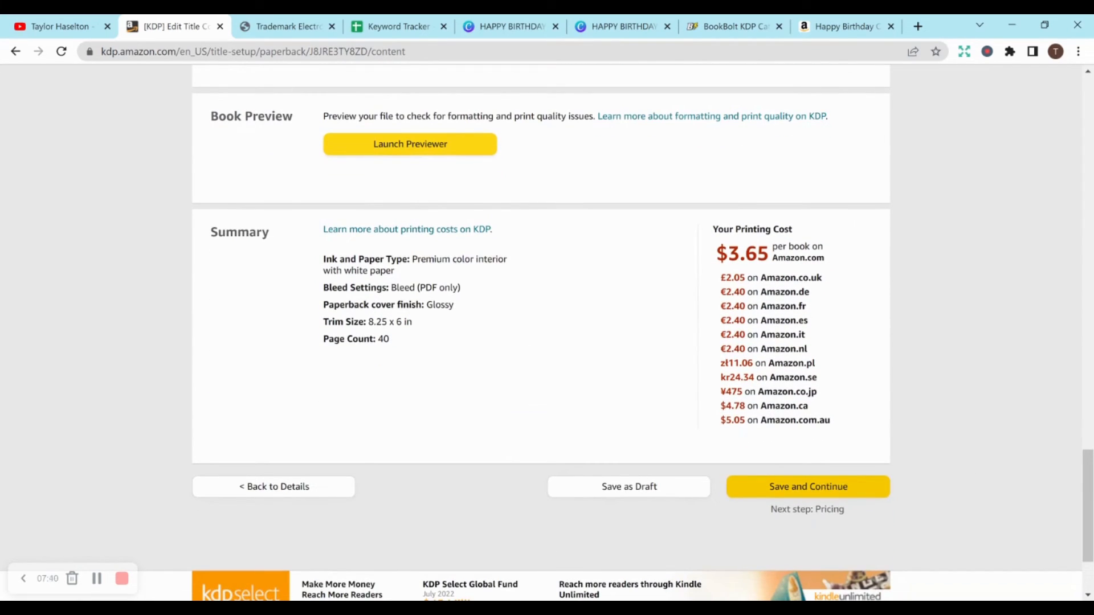
- Save the paperback content, continue to the pricing stage, and review the territories, primary marketplace, list prices, royalties and terms
{"action": "left_click", "coordinate": [842, 486]}
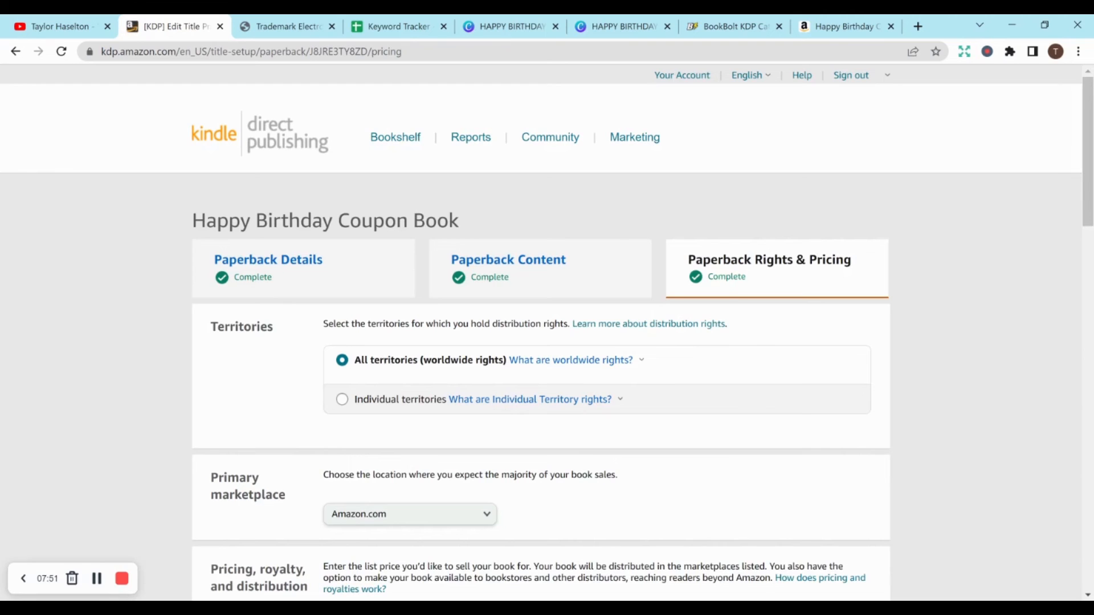
{"action": "left_click_drag", "start_coordinate": [1088, 126], "coordinate": [1089, 241]}
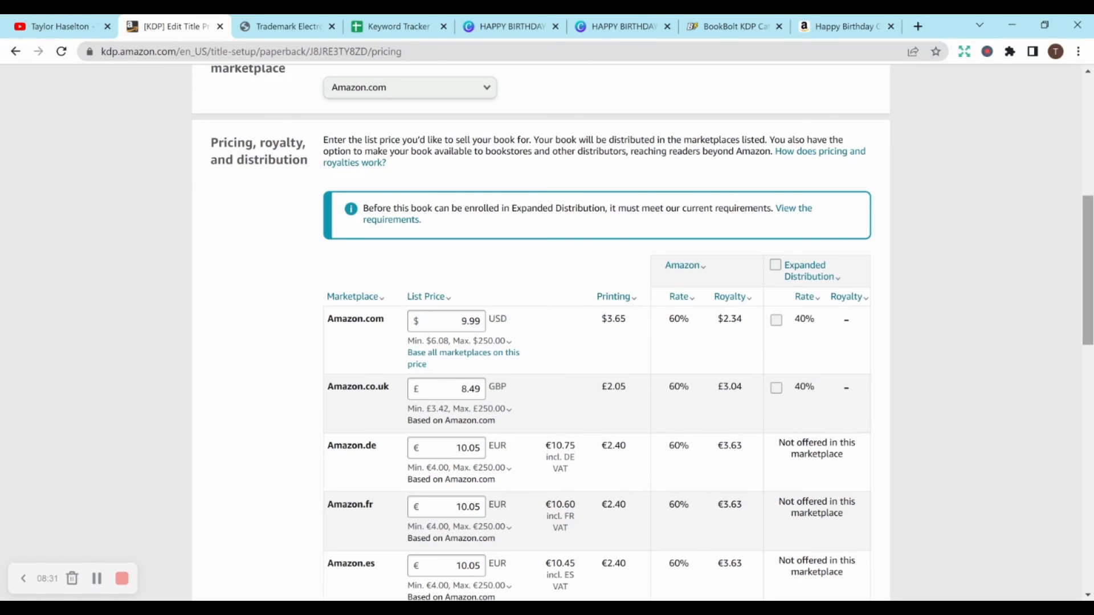
{"action": "scroll", "coordinate": [1084, 182], "scroll_direction": "up", "scroll_amount": 4}
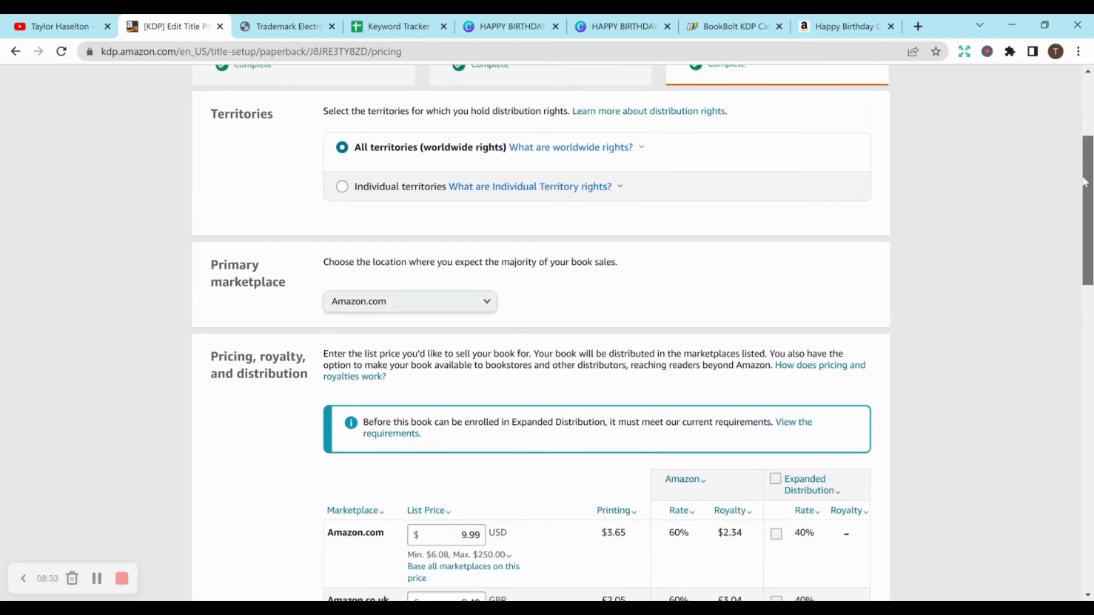
{"action": "left_click_drag", "start_coordinate": [1084, 182], "coordinate": [1088, 261]}
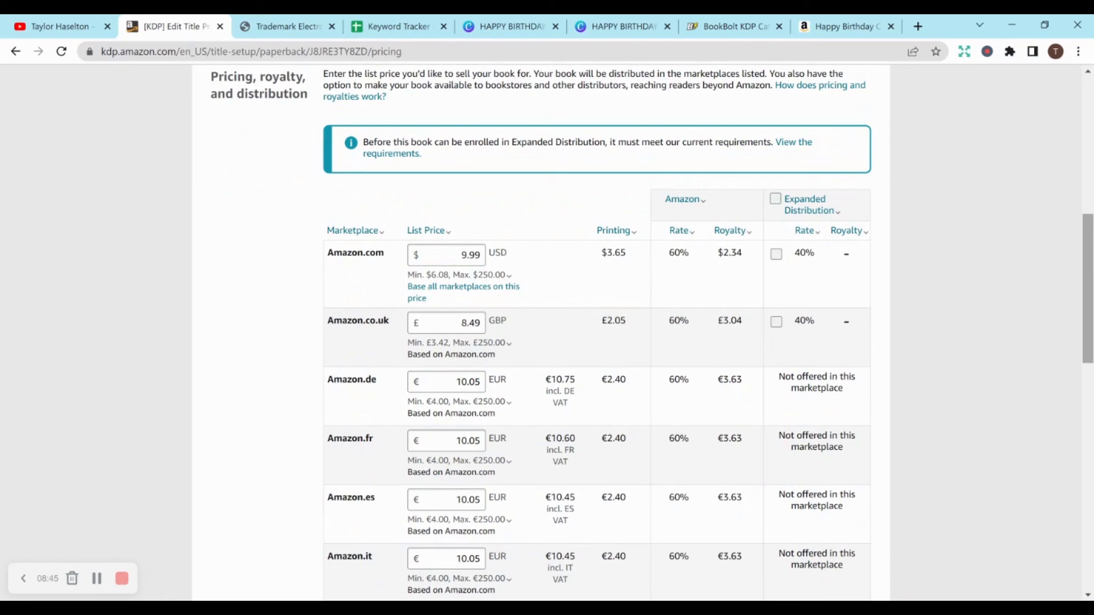
{"action": "scroll", "coordinate": [709, 333], "scroll_direction": "down", "scroll_amount": 8}
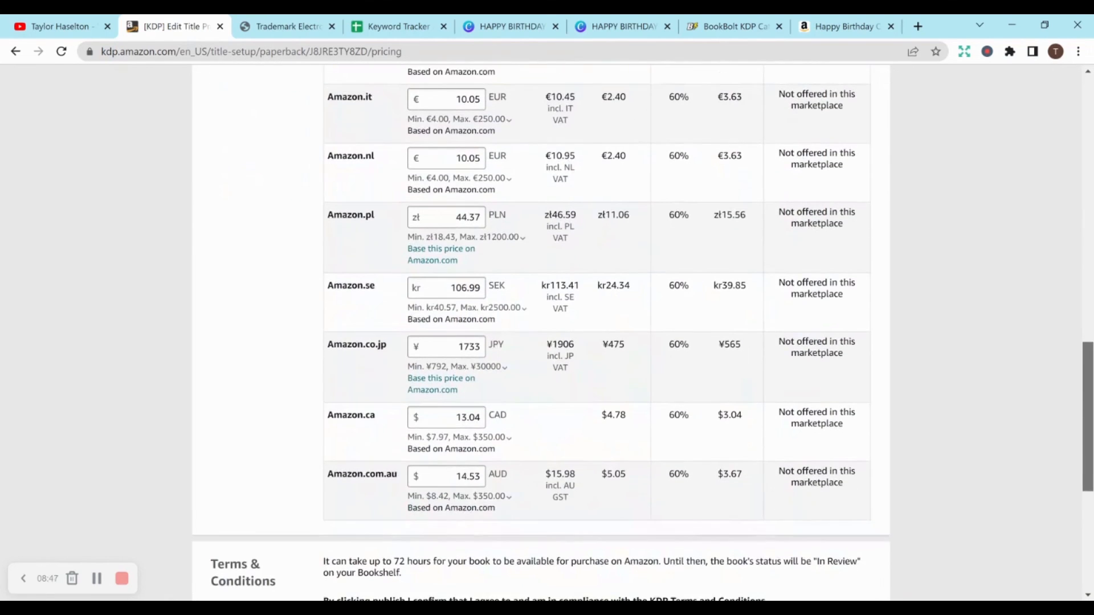
{"action": "scroll", "coordinate": [546, 333], "scroll_direction": "down", "scroll_amount": 3}
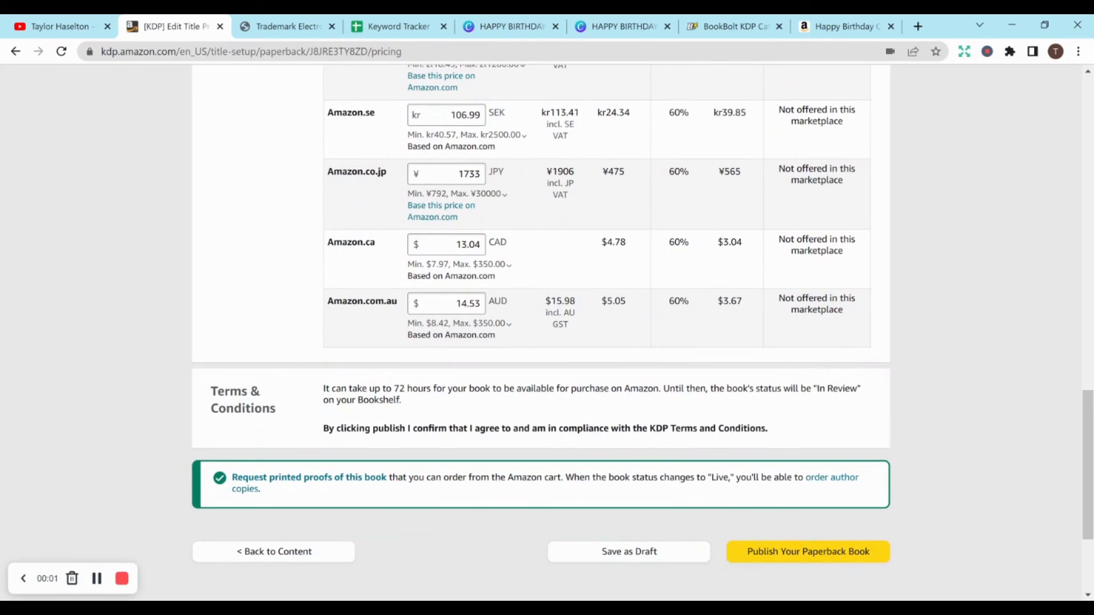
- Publish the Happy Birthday Coupon Book paperback, dismiss the submission notice and check the book's entry on the Bookshelf
{"action": "left_click", "coordinate": [842, 553]}
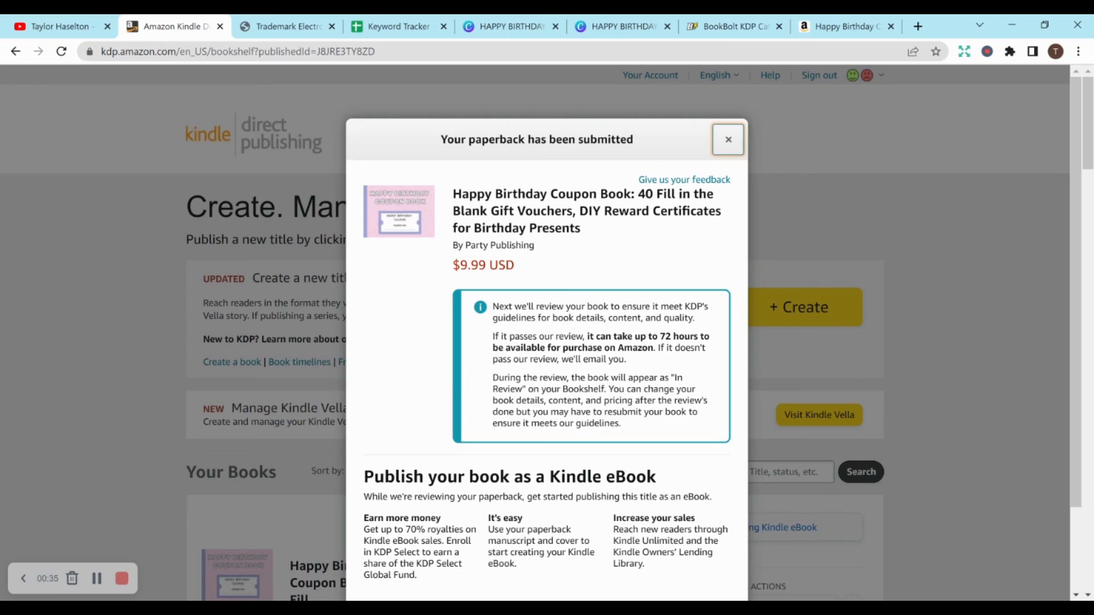
{"action": "left_click", "coordinate": [728, 139]}
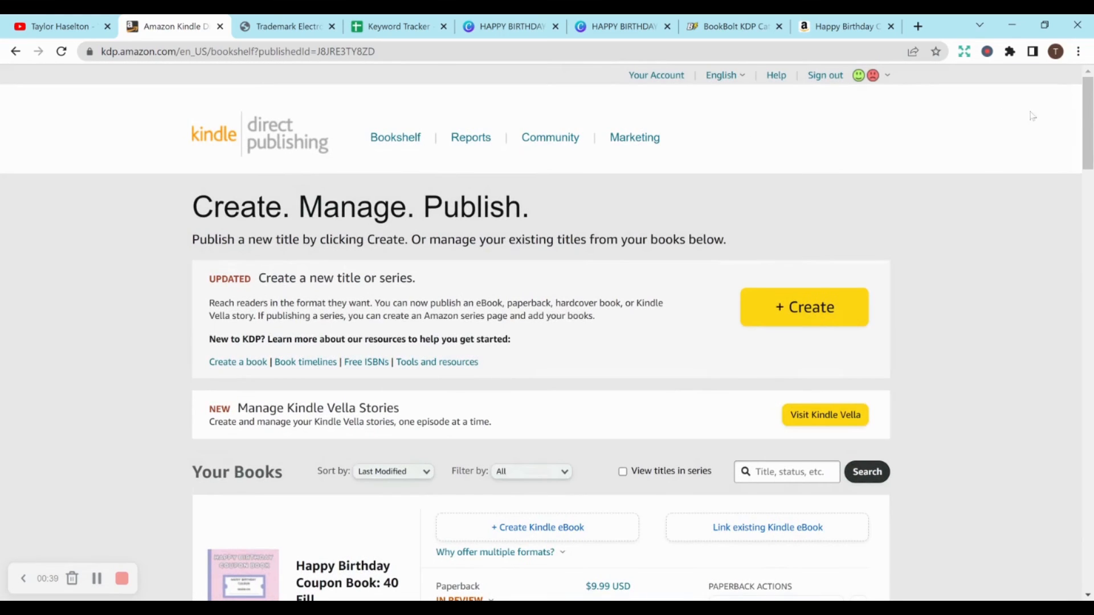
{"action": "scroll", "coordinate": [547, 333], "scroll_direction": "down", "scroll_amount": 2}
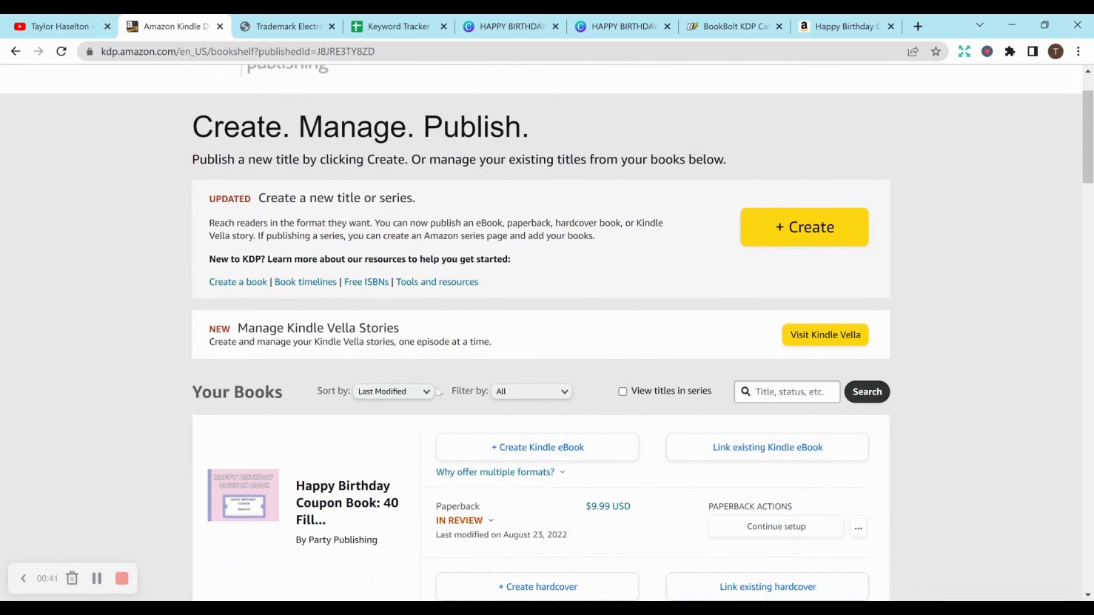